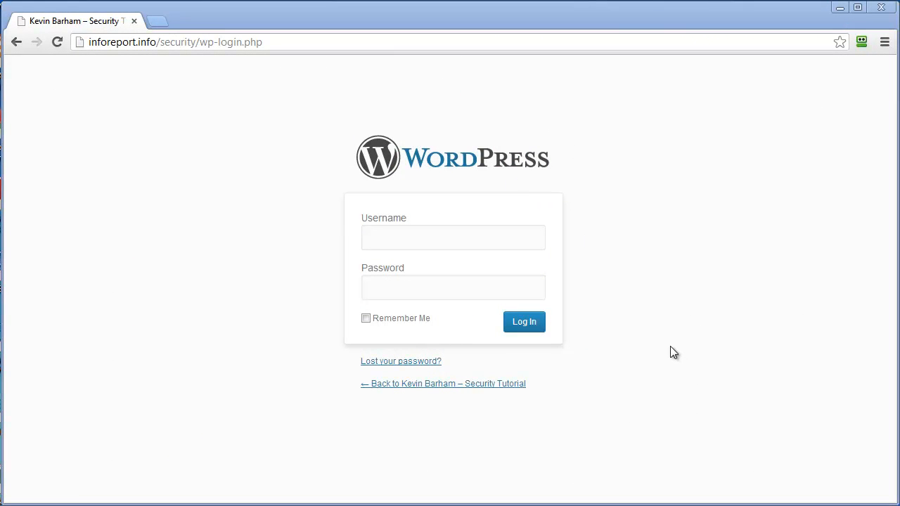
Log in to the WordPress admin with the 'admin' username and its password
{"action": "left_click", "coordinate": [404, 239]}
{"action": "type", "text": "ad"}
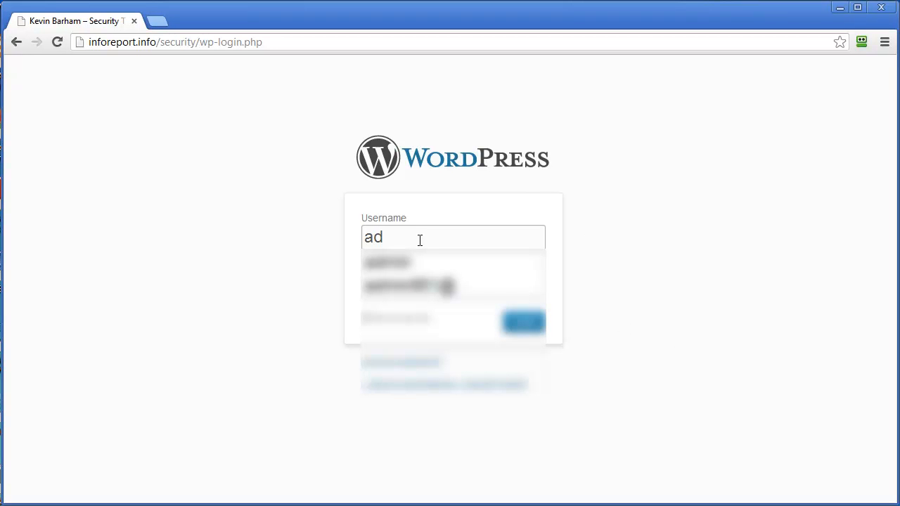
{"action": "type", "text": "min"}
{"action": "key", "text": "Tab"}
{"action": "type", "text": "******"}
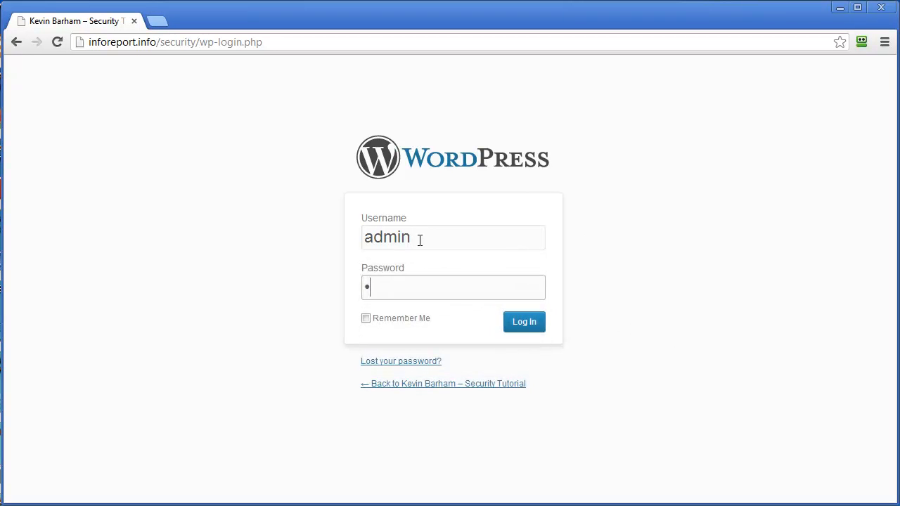
{"action": "type", "text": "*****"}
{"action": "key", "text": "Return"}
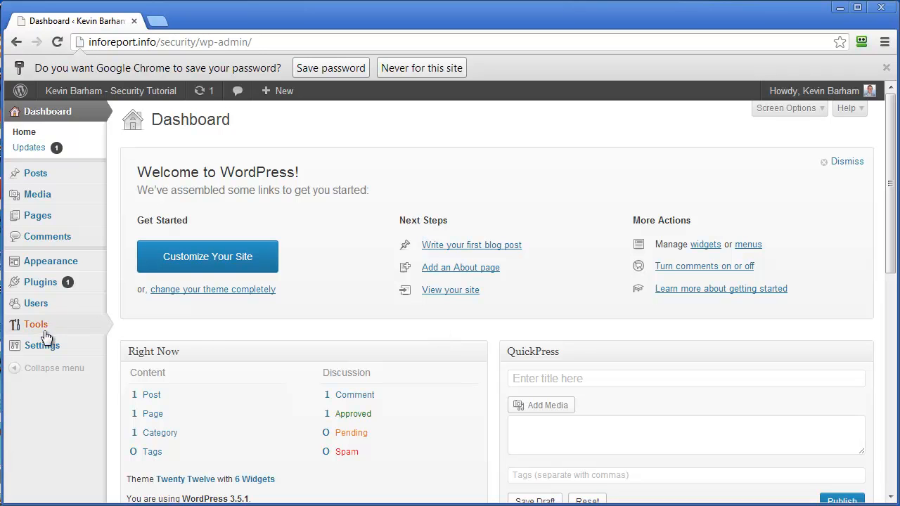
Open the Backup Creator page under Tools
{"action": "mouse_move", "coordinate": [36, 324]}
{"action": "left_click", "coordinate": [181, 370]}
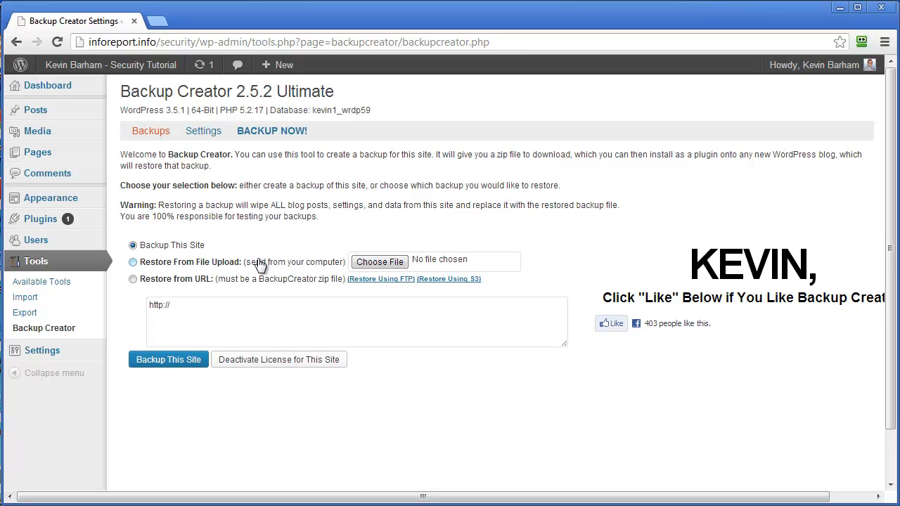
Search Plugins > Add New for 'Better WP Security' and open the first result's details
{"action": "mouse_move", "coordinate": [42, 229]}
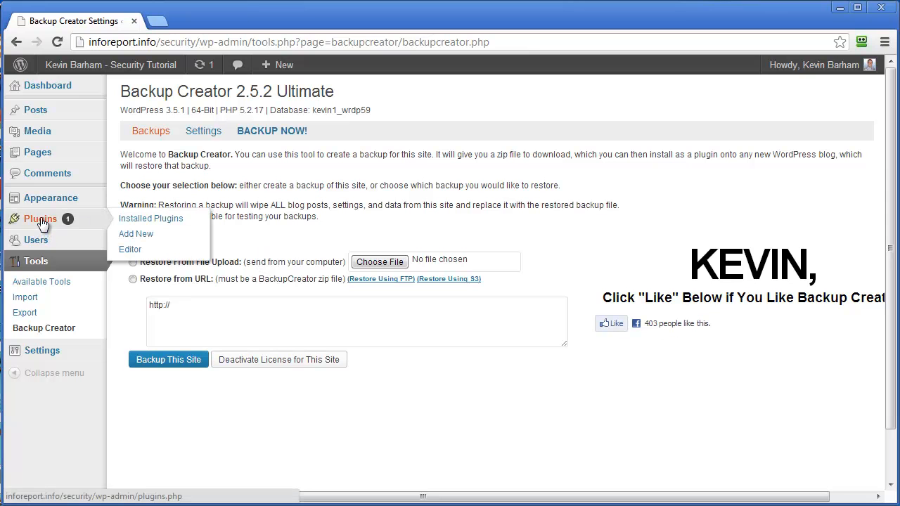
{"action": "left_click", "coordinate": [146, 239]}
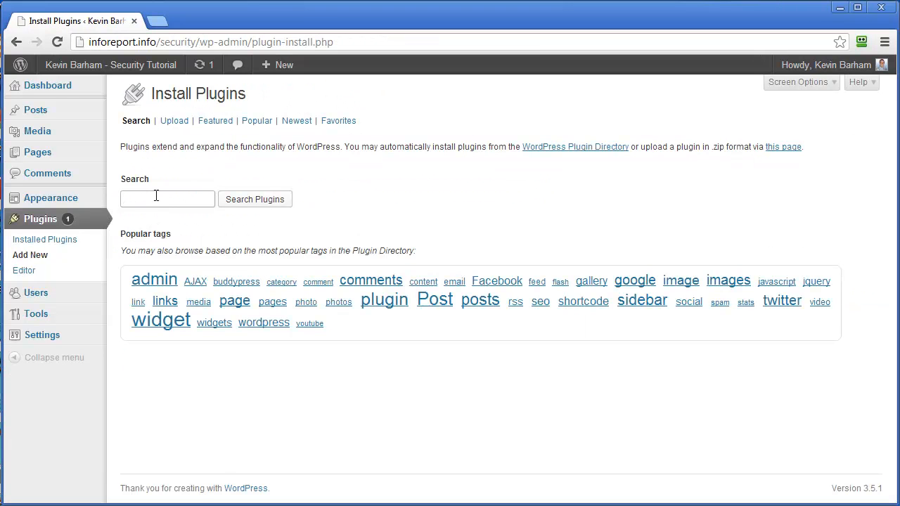
{"action": "type", "text": "bett"}
{"action": "key", "text": "Down"}
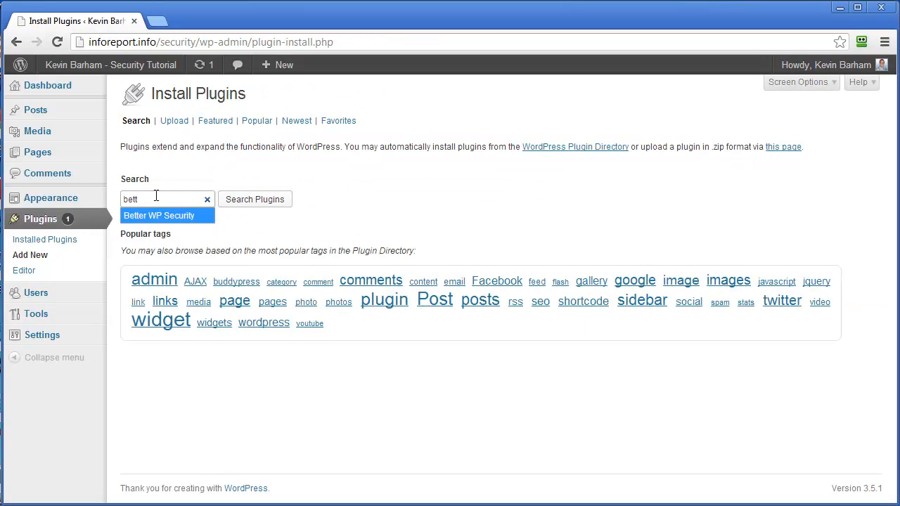
{"action": "key", "text": "Tab"}
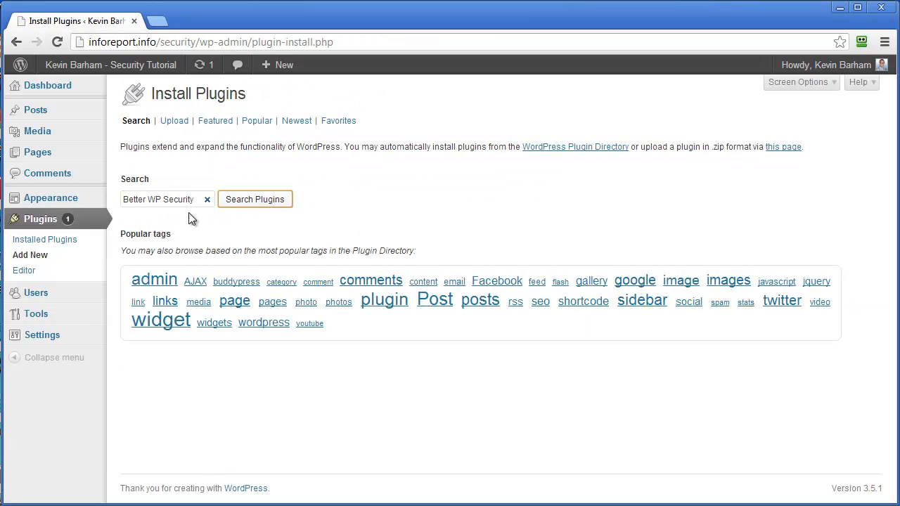
{"action": "left_click", "coordinate": [250, 203]}
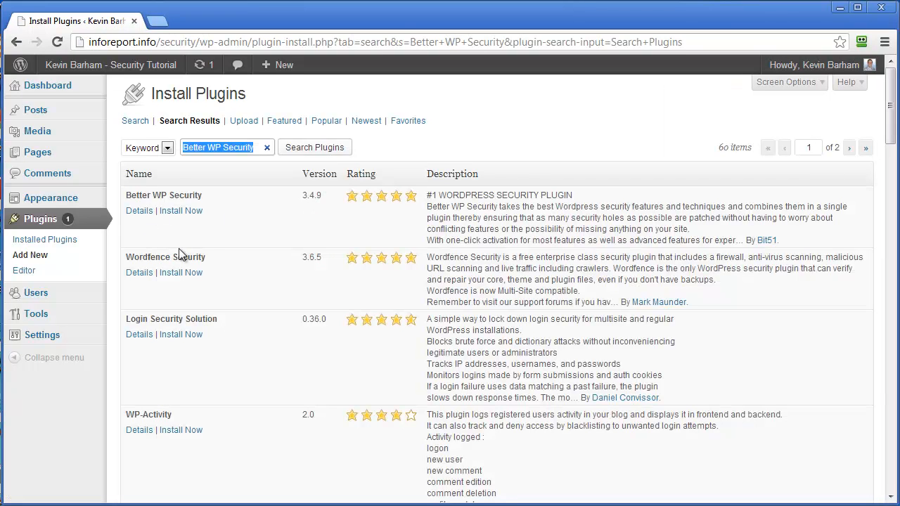
{"action": "left_click", "coordinate": [140, 212]}
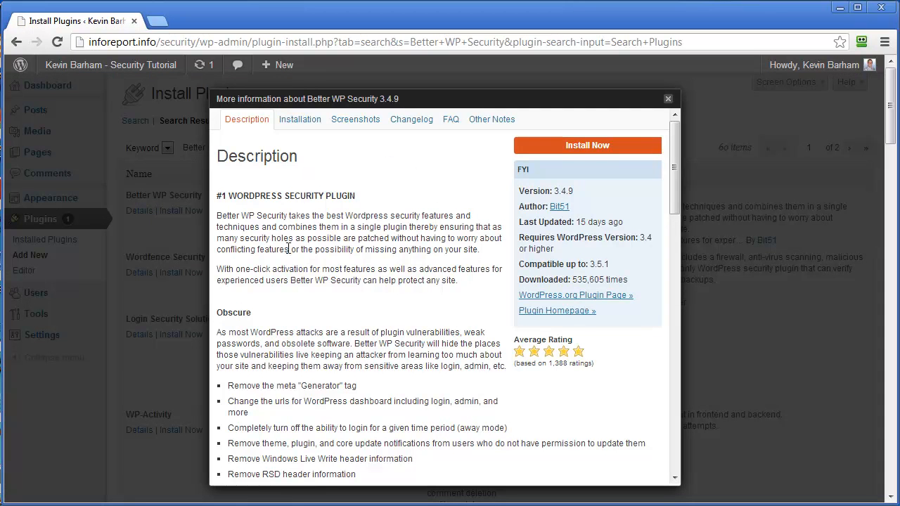
Install and activate Better WP Security 3.4.9, then go to its Security status page
{"action": "left_click", "coordinate": [581, 149]}
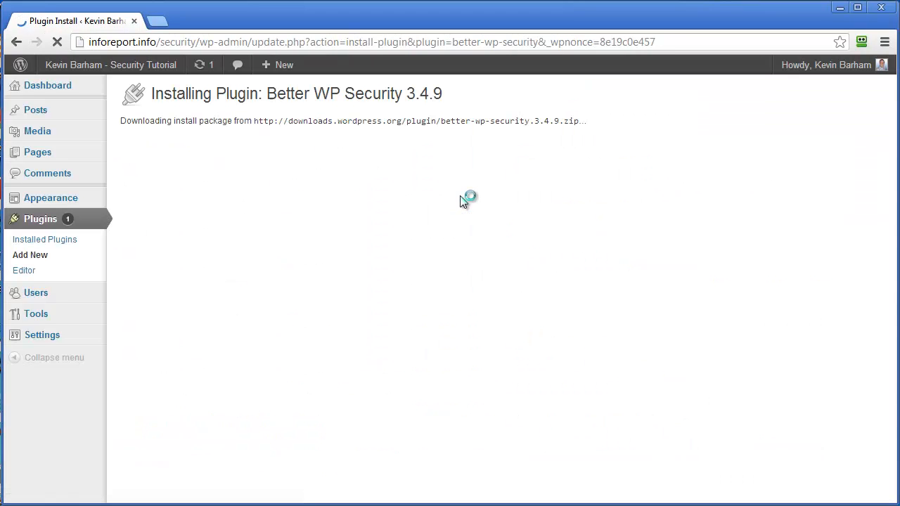
{"action": "left_click", "coordinate": [138, 201]}
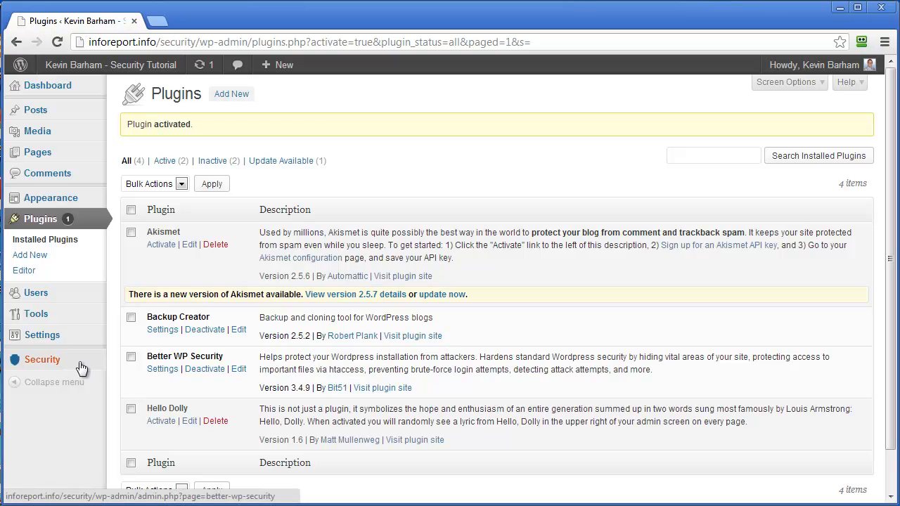
{"action": "left_click", "coordinate": [47, 361]}
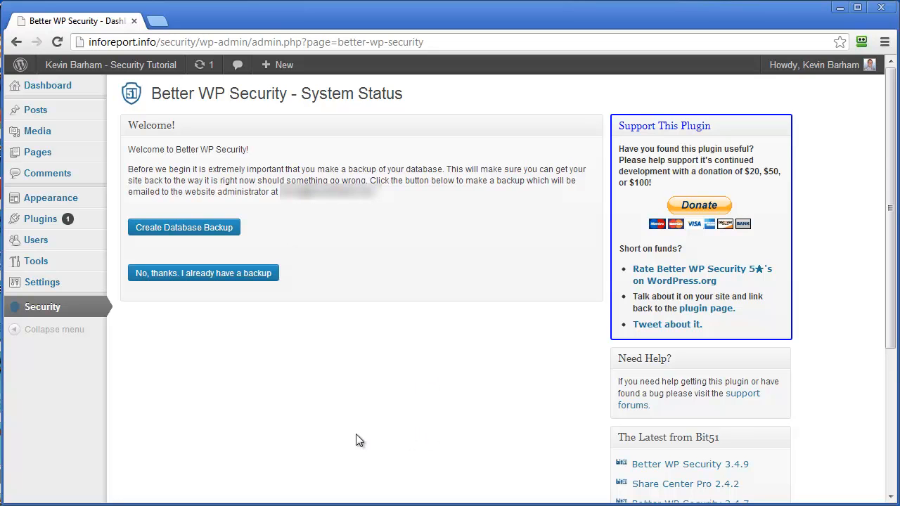
Create a database backup, then allow the plugin to change WordPress core files
{"action": "left_click", "coordinate": [204, 229]}
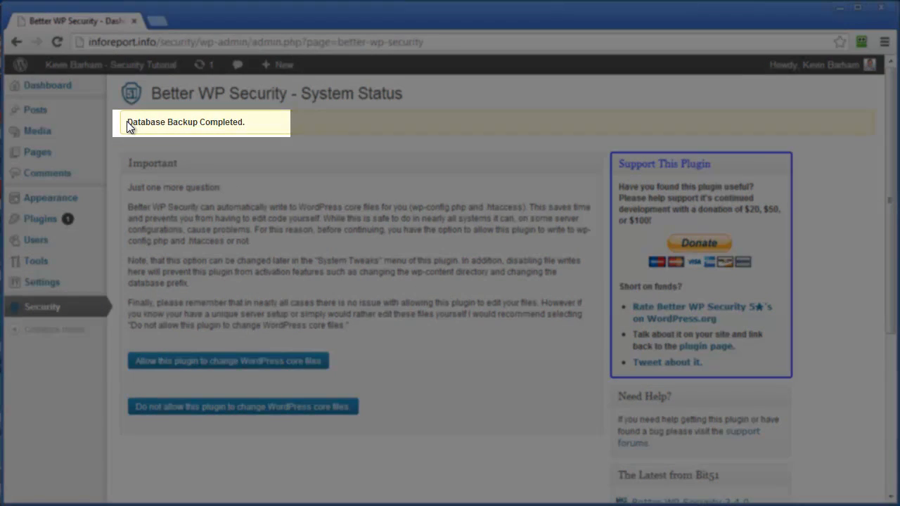
{"action": "left_click_drag", "start_coordinate": [126, 121], "coordinate": [255, 134]}
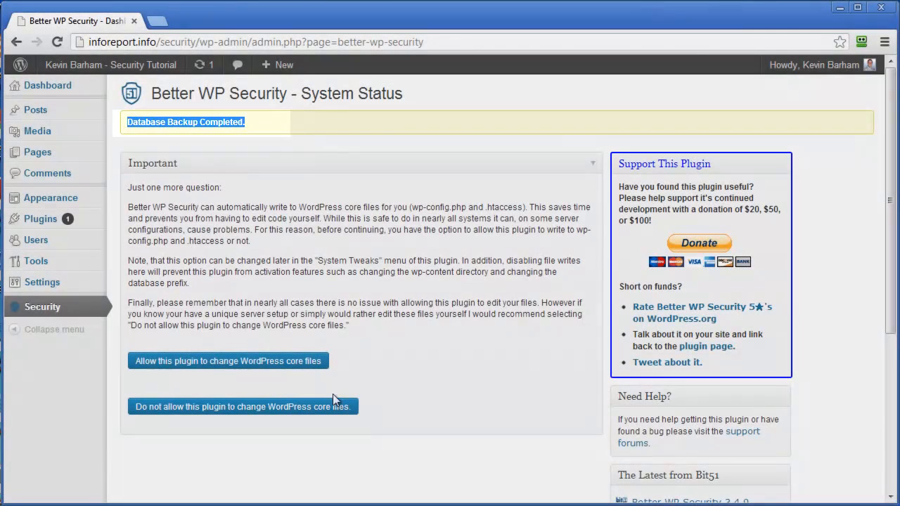
{"action": "left_click", "coordinate": [413, 366]}
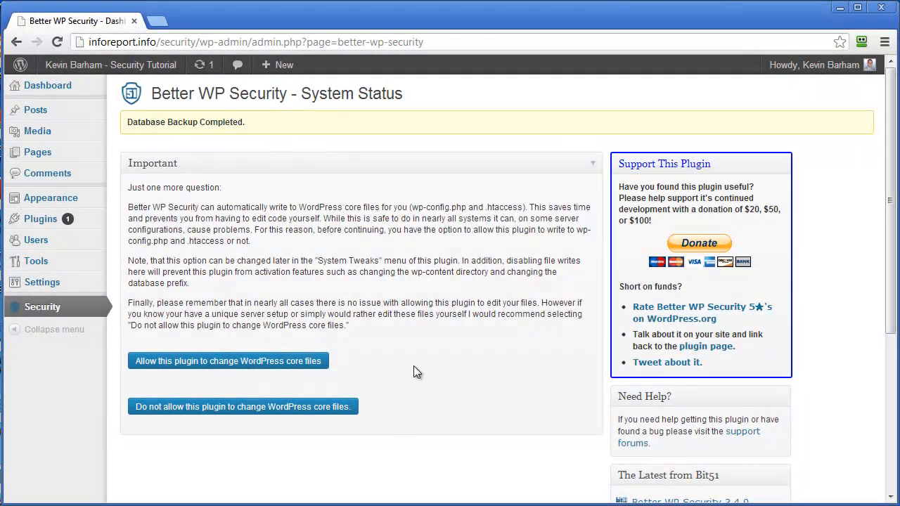
{"action": "left_click", "coordinate": [275, 367]}
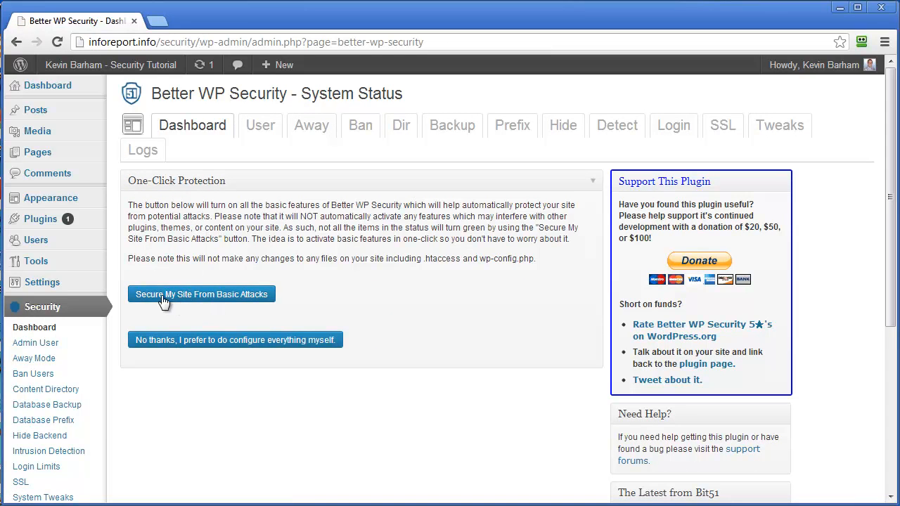
Turn on 'Secure My Site From Basic Attacks' one-click protection
{"action": "left_click", "coordinate": [204, 295]}
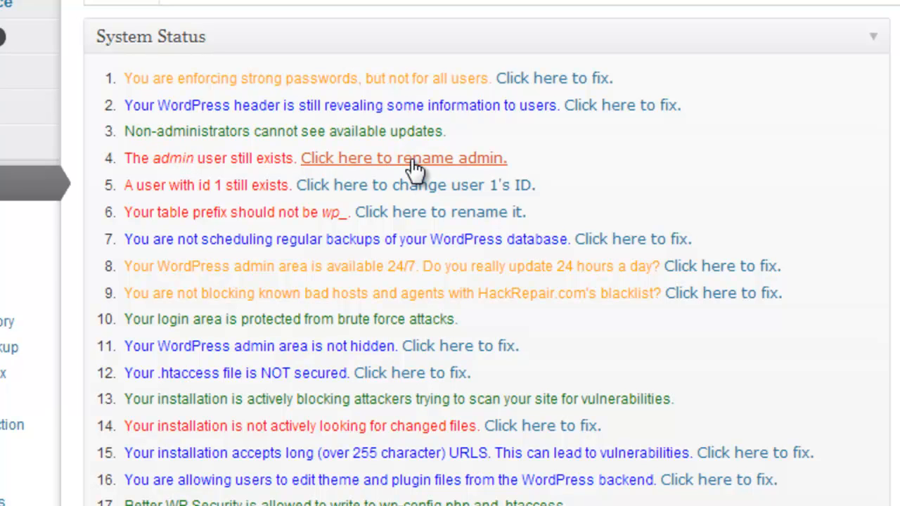
Replace the 'admin' username with a new one using the admin-user fix
{"action": "left_click", "coordinate": [384, 160]}
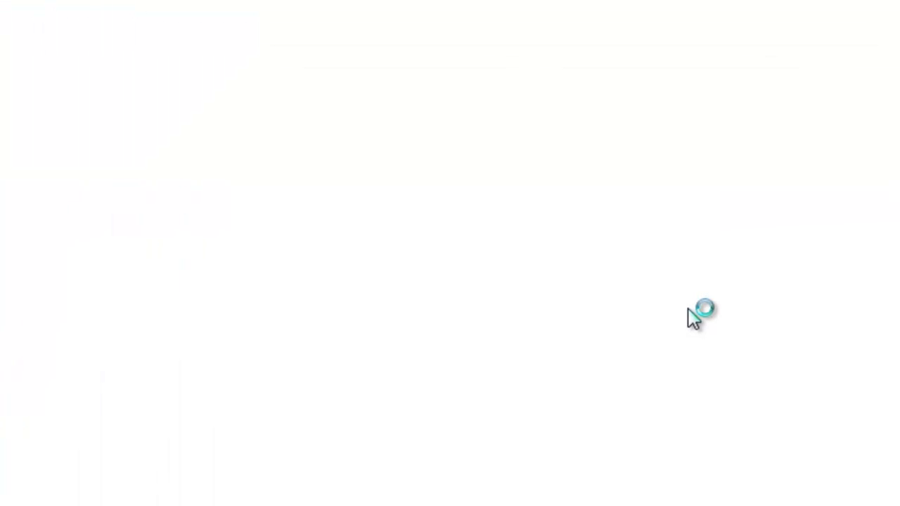
{"action": "scroll", "coordinate": [532, 423], "scroll_direction": "down", "scroll_amount": 2}
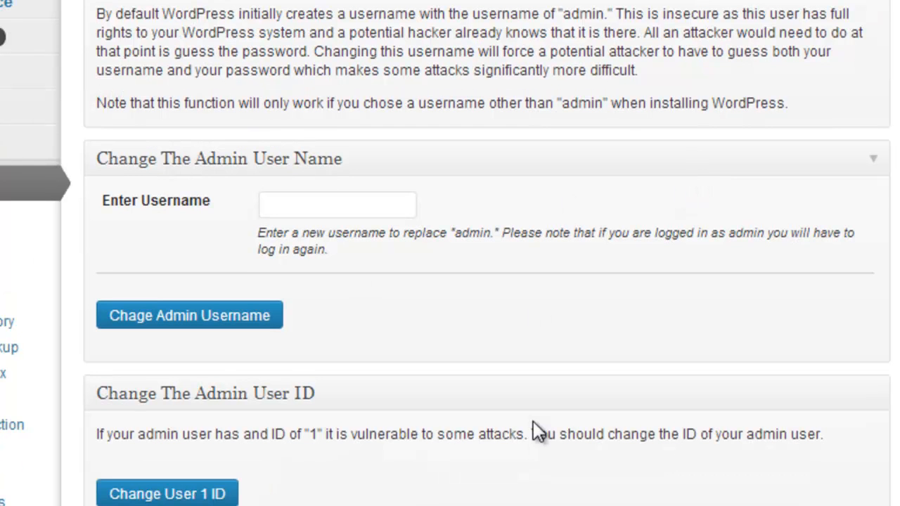
{"action": "left_click", "coordinate": [334, 204]}
{"action": "type", "text": "ad"}
{"action": "left_click", "coordinate": [306, 234]}
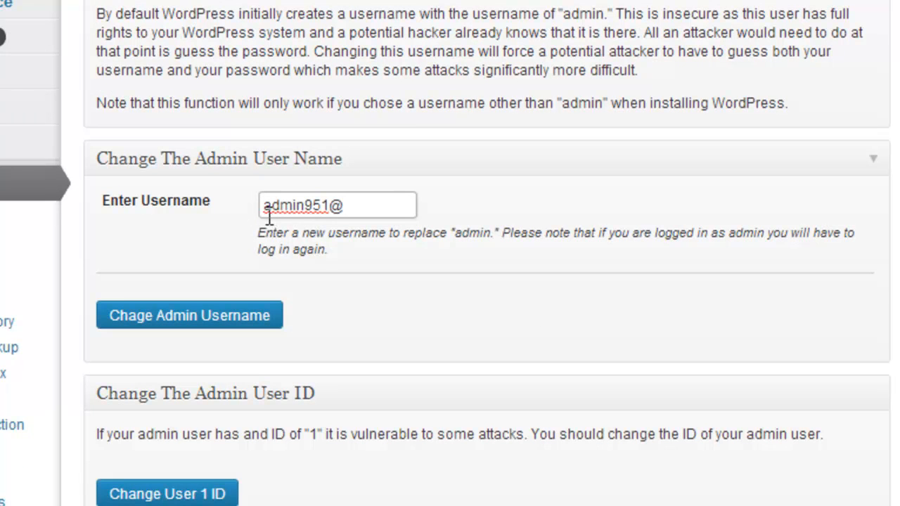
{"action": "double_click", "coordinate": [351, 203]}
{"action": "left_click", "coordinate": [498, 217]}
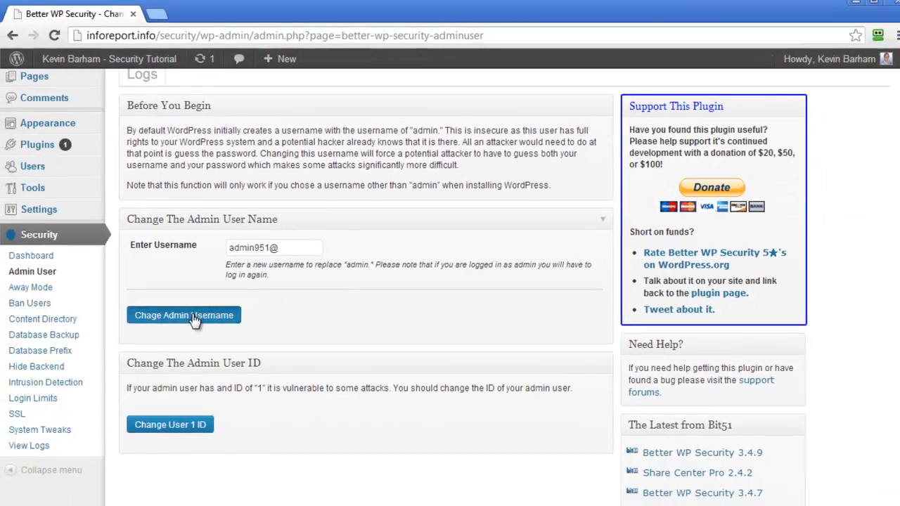
{"action": "left_click", "coordinate": [194, 318]}
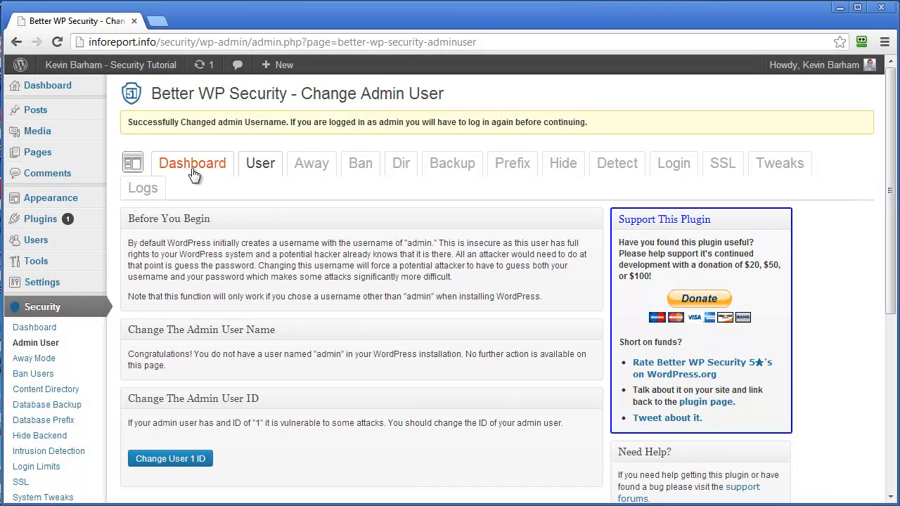
{"action": "left_click", "coordinate": [56, 87]}
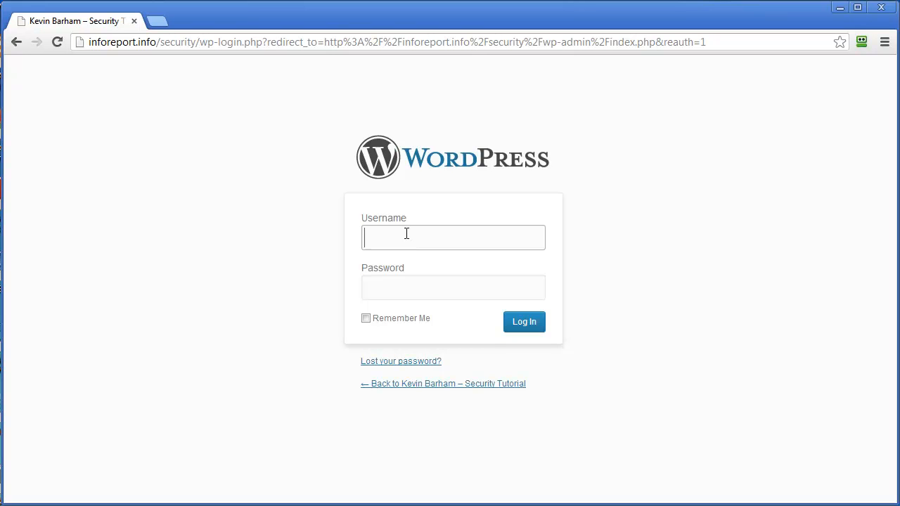
Log in with the saved renamed-admin username and its password, declining to save the login
{"action": "type", "text": "admin"}
{"action": "key", "text": "Down"}
{"action": "key", "text": "Down"}
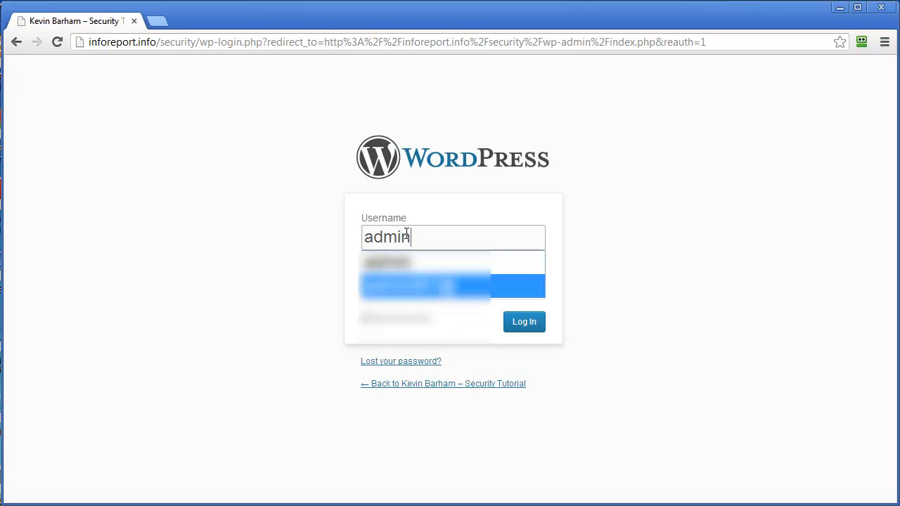
{"action": "key", "text": "Tab"}
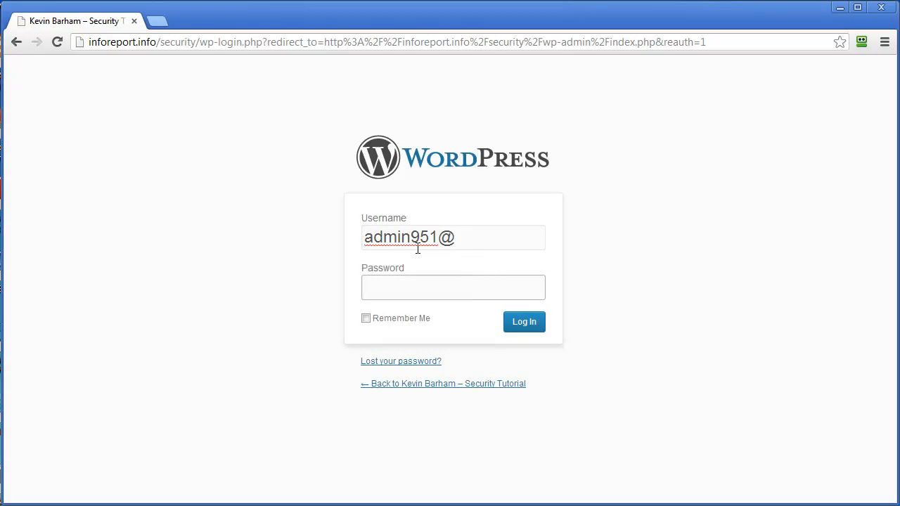
{"action": "type", "text": "****"}
{"action": "type", "text": "•••"}
{"action": "left_click", "coordinate": [525, 324]}
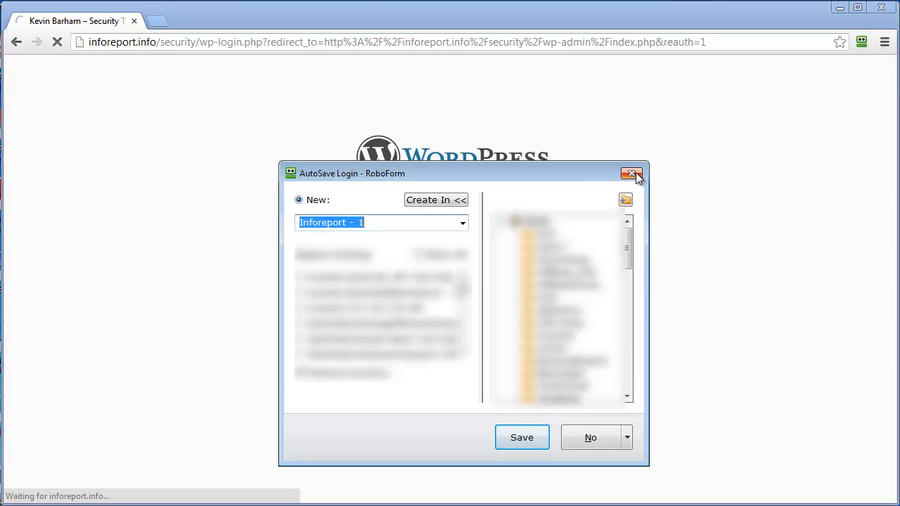
{"action": "left_click", "coordinate": [632, 174]}
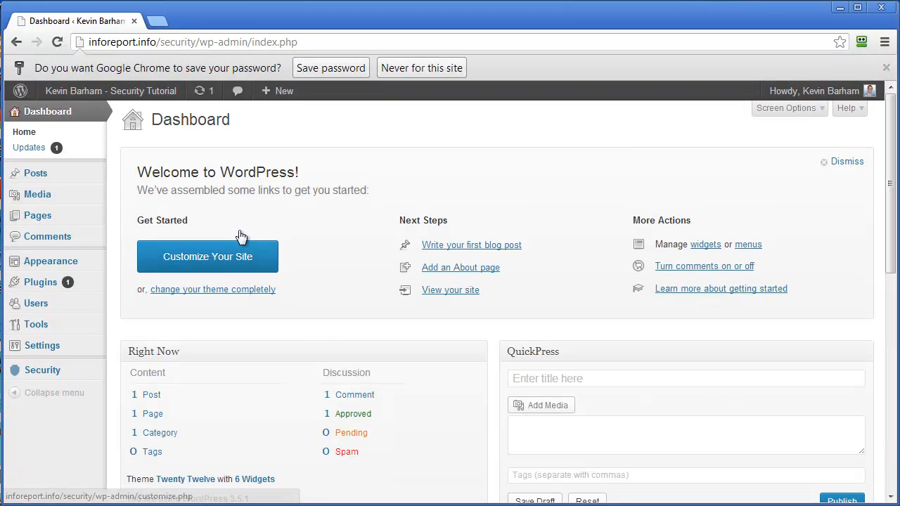
Open Security > Dashboard to view the updated System Status list
{"action": "mouse_move", "coordinate": [54, 374]}
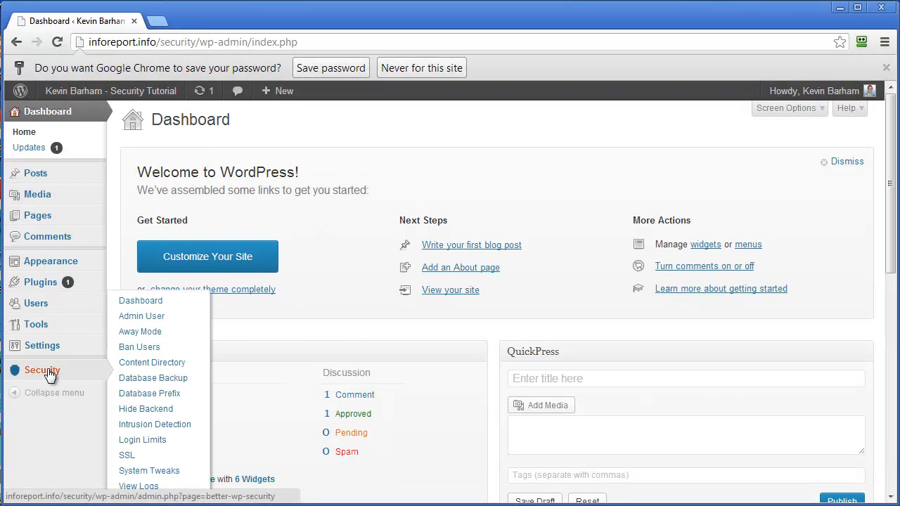
{"action": "left_click", "coordinate": [143, 301]}
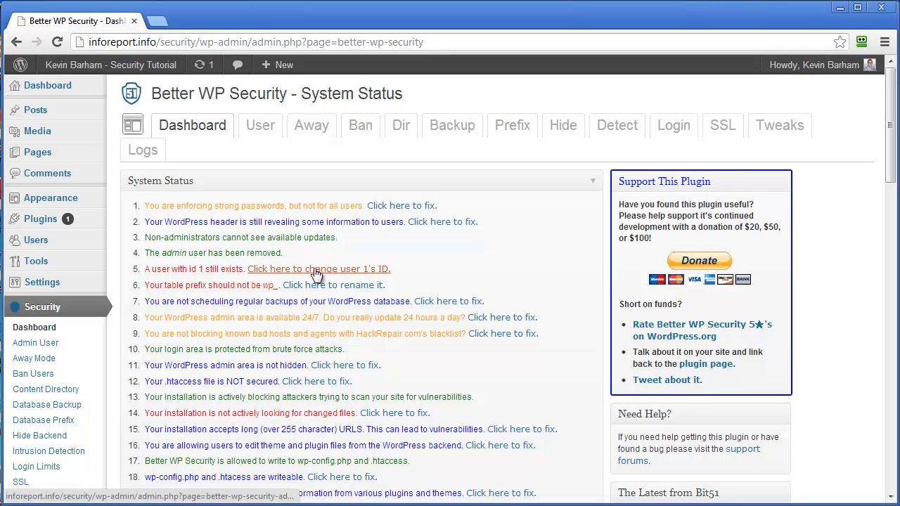
Apply Change User 1 ID and return to the Dashboard to confirm the change
{"action": "left_click", "coordinate": [338, 274]}
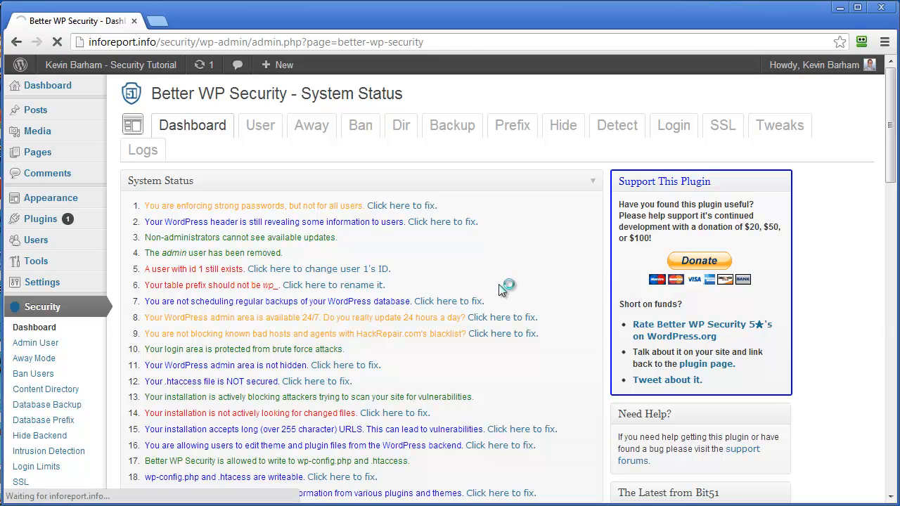
{"action": "scroll", "coordinate": [346, 380], "scroll_direction": "down", "scroll_amount": 2}
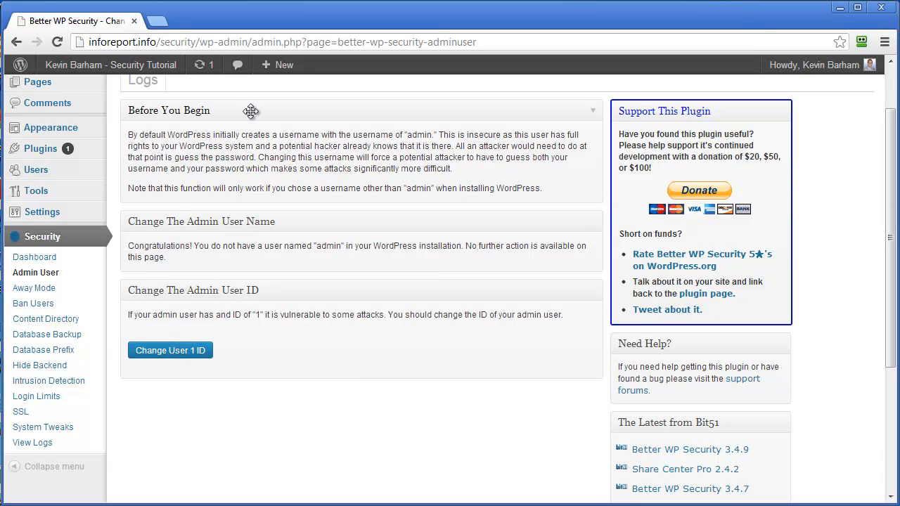
{"action": "left_click", "coordinate": [173, 350]}
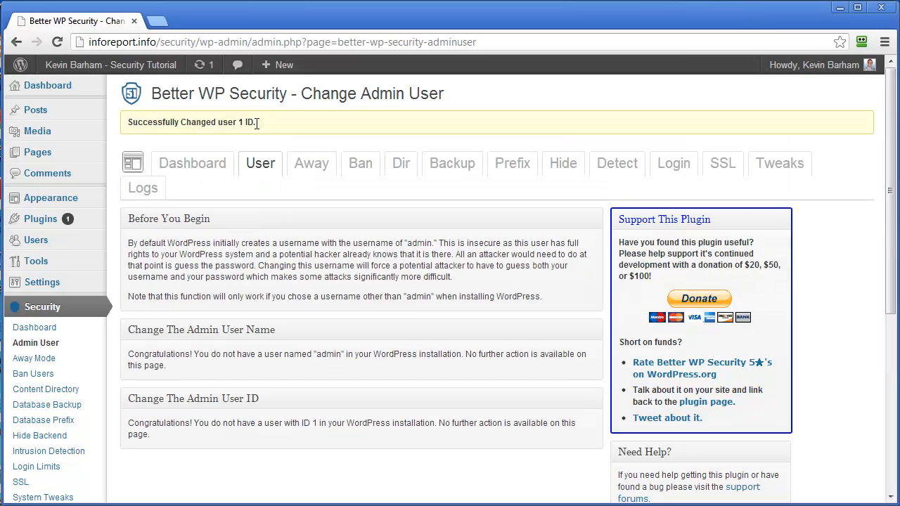
{"action": "left_click", "coordinate": [194, 162]}
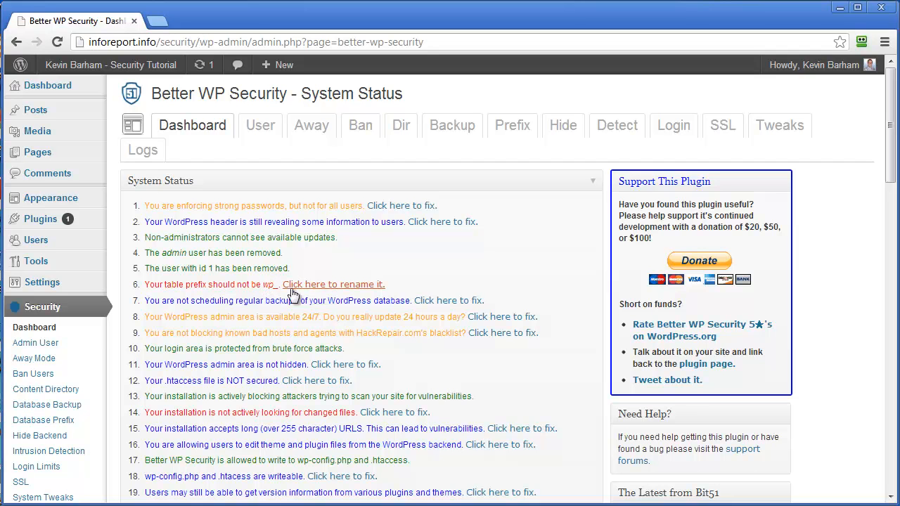
Change the database table prefix from wp_ to the random oy59rwajva_, then go back to System Status
{"action": "left_click", "coordinate": [362, 288]}
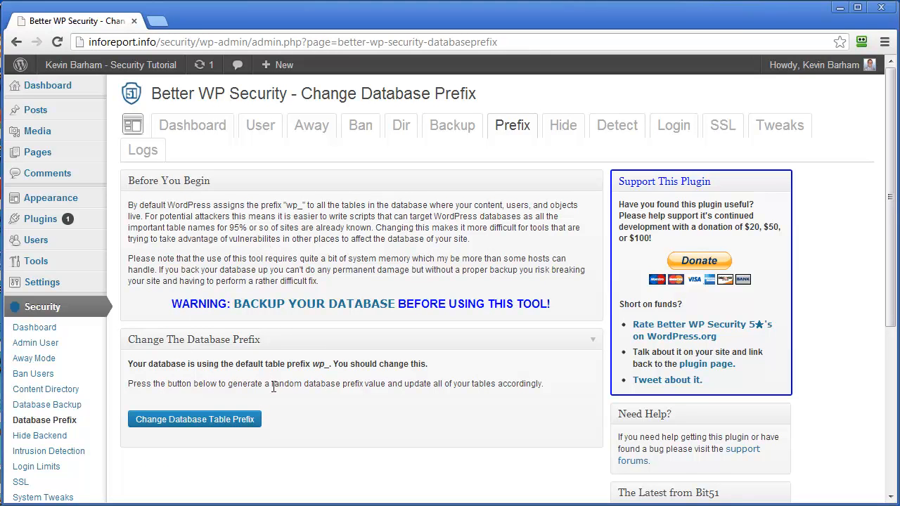
{"action": "left_click", "coordinate": [207, 424]}
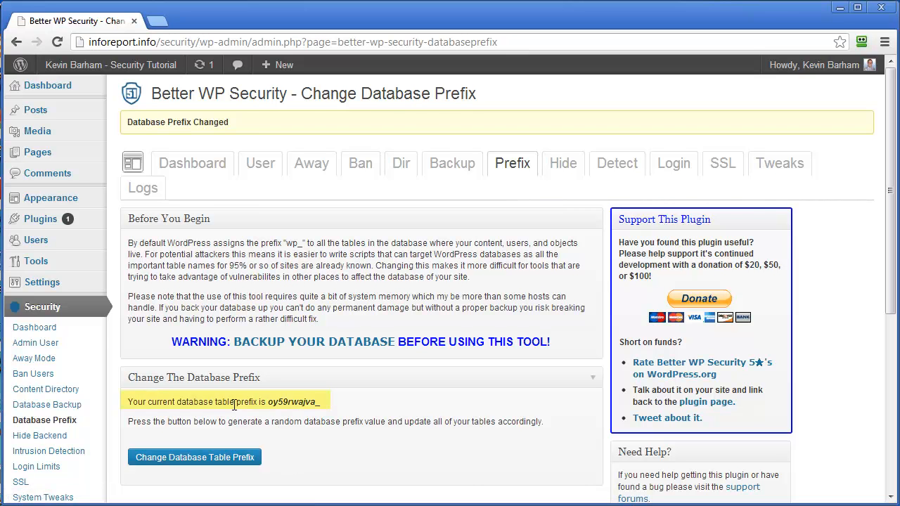
{"action": "left_click_drag", "start_coordinate": [270, 405], "coordinate": [326, 408]}
{"action": "left_click", "coordinate": [347, 404]}
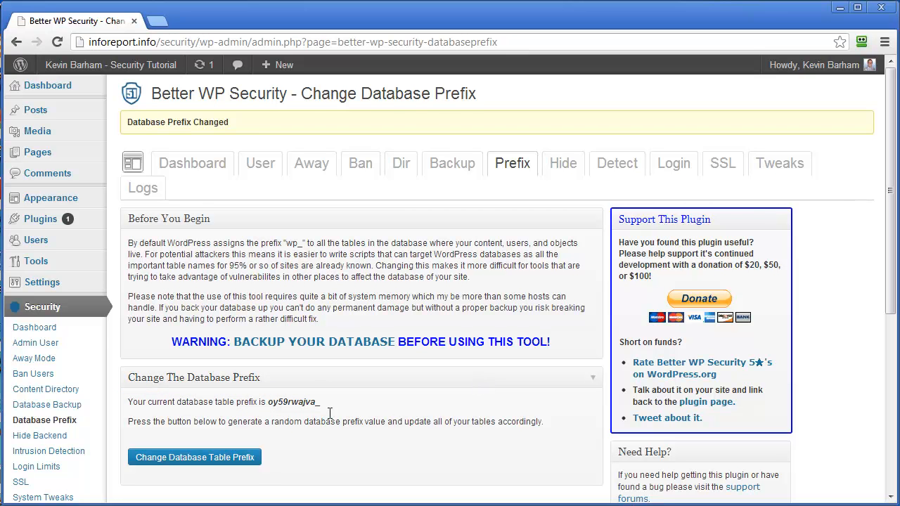
{"action": "left_click", "coordinate": [172, 172]}
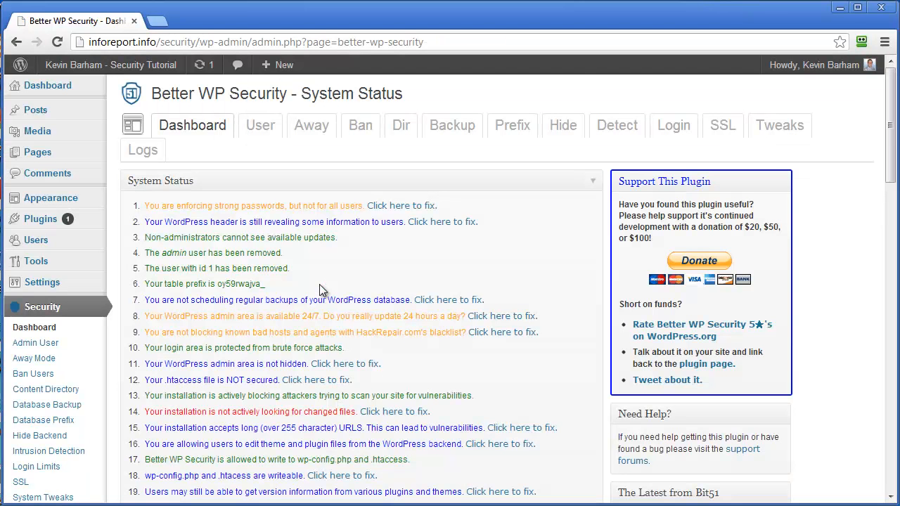
Open the fix for item 14, which warns that changed files aren't being detected
{"action": "scroll", "coordinate": [301, 345], "scroll_direction": "down", "scroll_amount": 1}
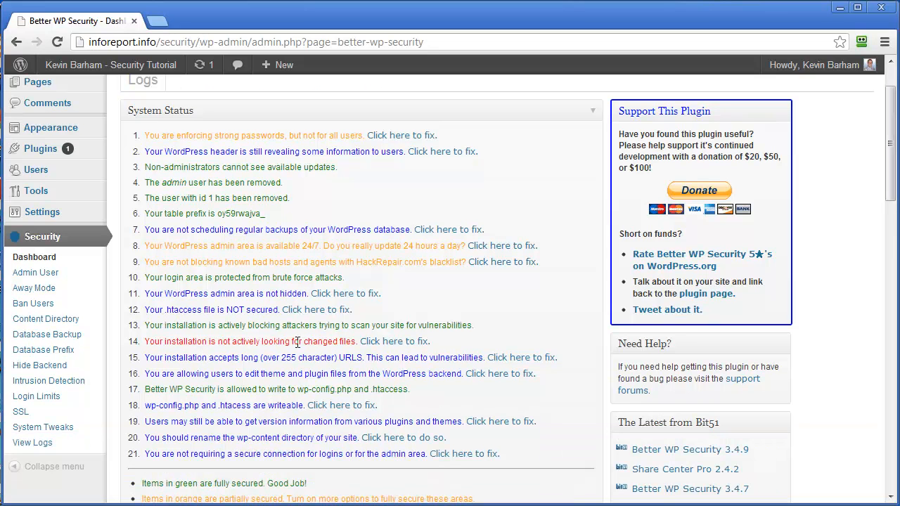
{"action": "left_click_drag", "start_coordinate": [222, 343], "coordinate": [304, 341]}
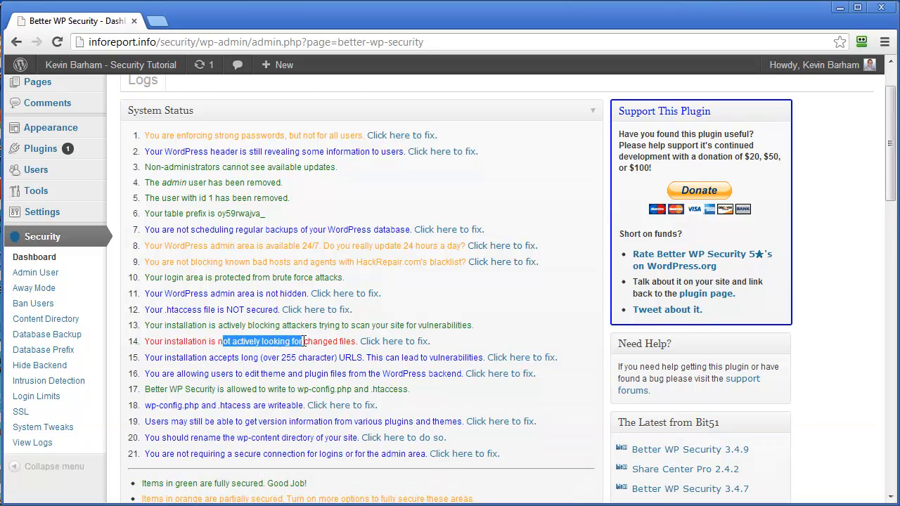
{"action": "left_click", "coordinate": [393, 343]}
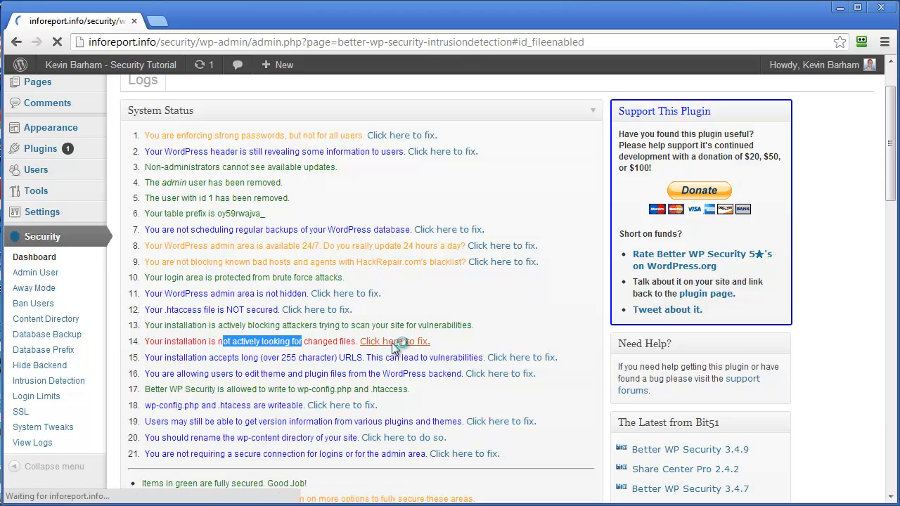
Turn on Enable File Change Detection, save the options, and recheck the System Status list
{"action": "scroll", "coordinate": [387, 368], "scroll_direction": "up", "scroll_amount": 1}
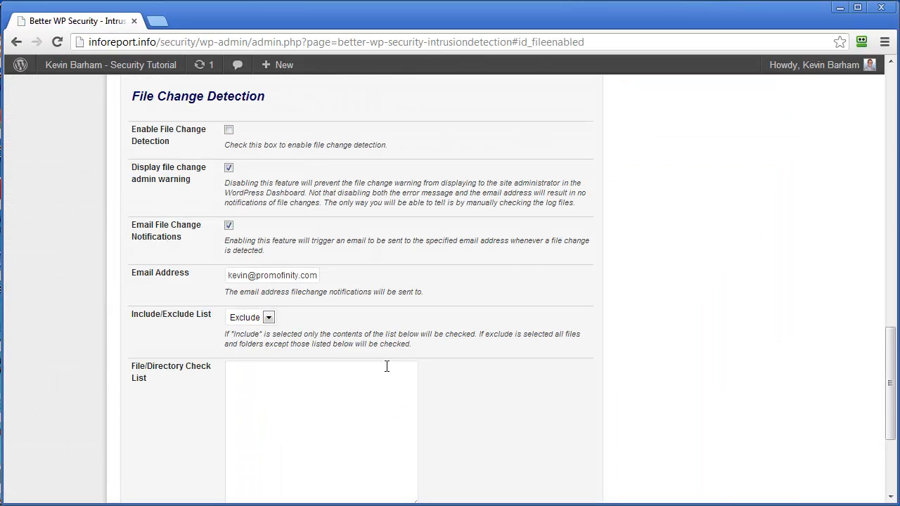
{"action": "left_click", "coordinate": [229, 130]}
{"action": "scroll", "coordinate": [211, 344], "scroll_direction": "down", "scroll_amount": 3}
{"action": "left_click", "coordinate": [162, 424]}
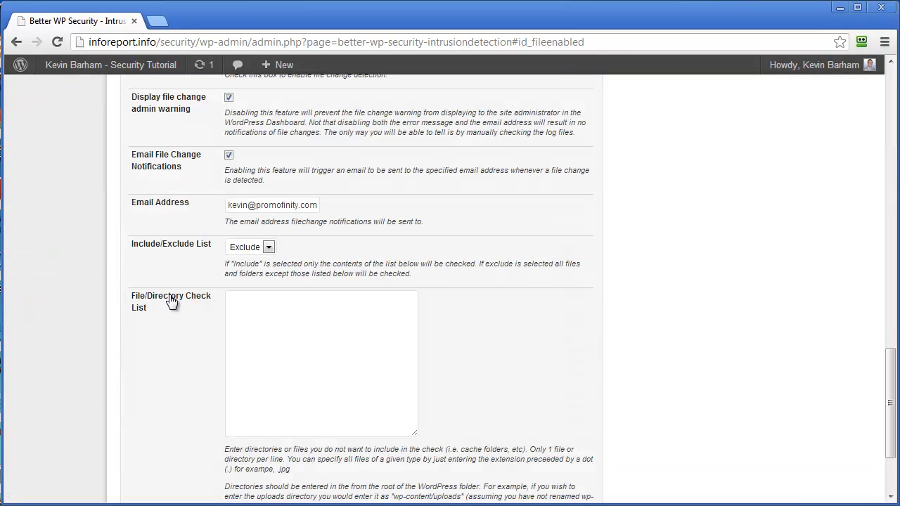
{"action": "scroll", "coordinate": [214, 211], "scroll_direction": "up", "scroll_amount": 6}
{"action": "scroll", "coordinate": [214, 253], "scroll_direction": "up", "scroll_amount": 10}
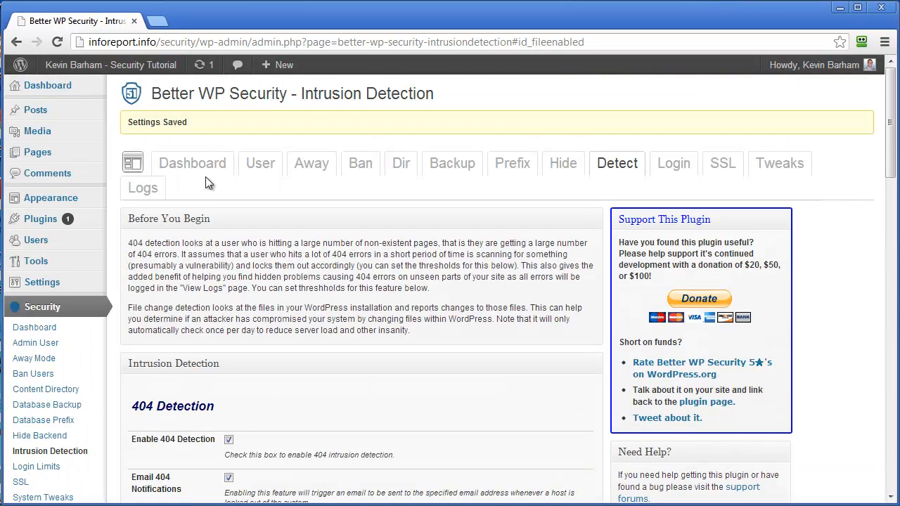
{"action": "left_click", "coordinate": [192, 163]}
{"action": "scroll", "coordinate": [363, 297], "scroll_direction": "down", "scroll_amount": 2}
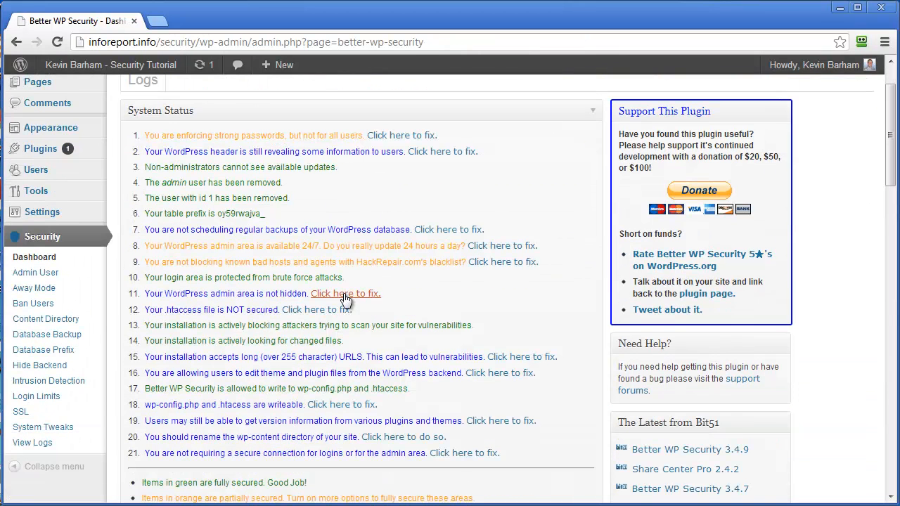
{"action": "scroll", "coordinate": [365, 383], "scroll_direction": "down", "scroll_amount": 1}
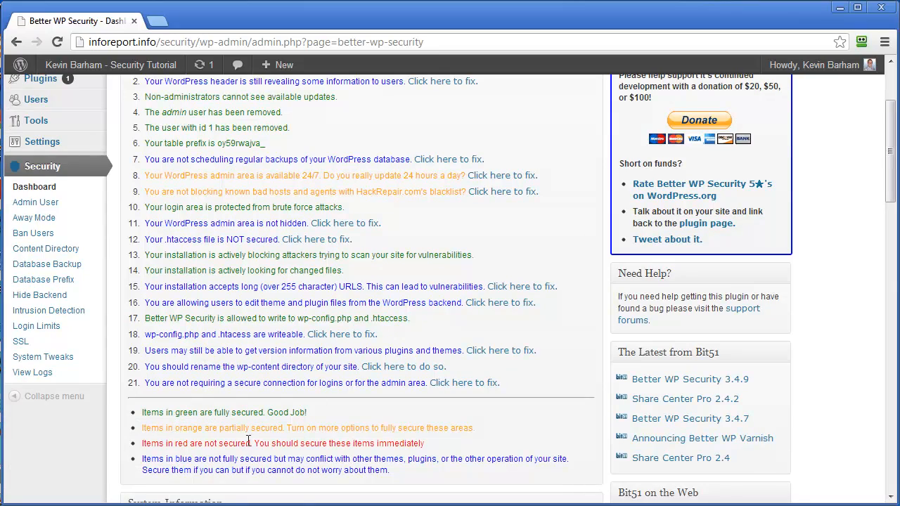
{"action": "scroll", "coordinate": [236, 302], "scroll_direction": "up", "scroll_amount": 1}
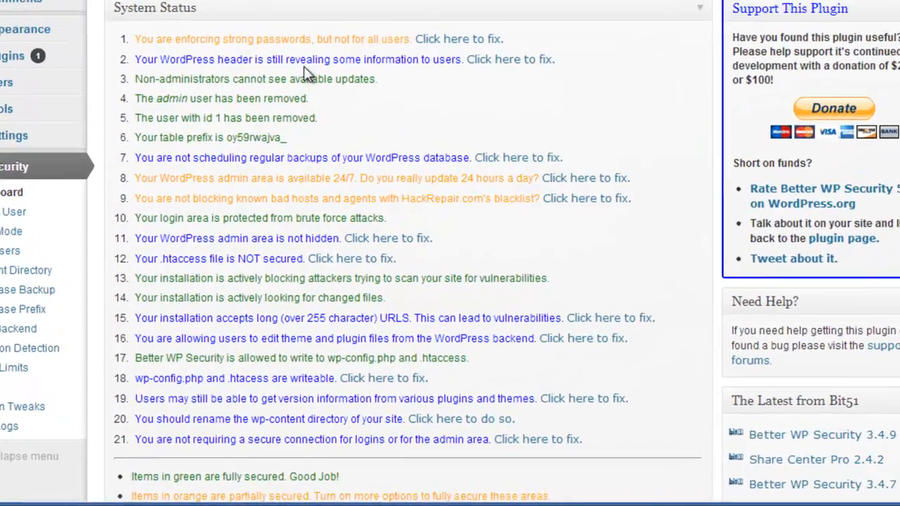
{"action": "scroll", "coordinate": [160, 345], "scroll_direction": "down", "scroll_amount": 3}
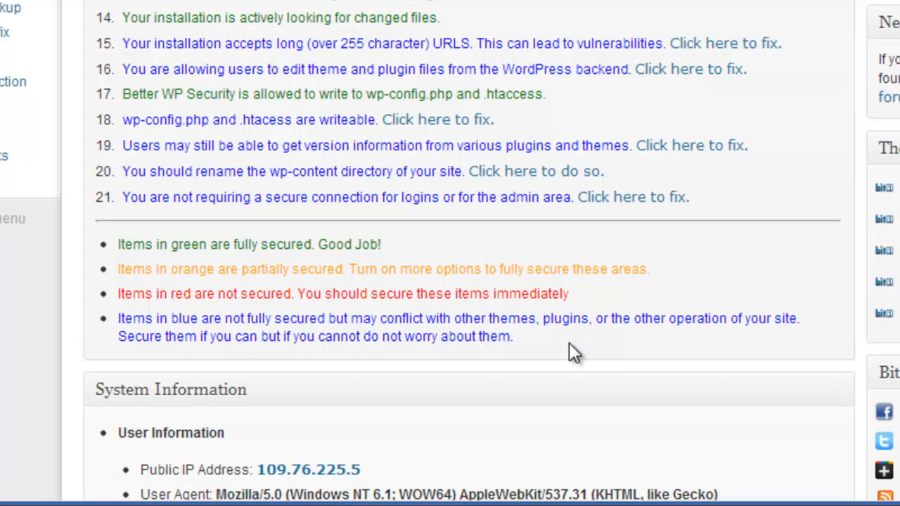
{"action": "scroll", "coordinate": [568, 337], "scroll_direction": "up", "scroll_amount": 3}
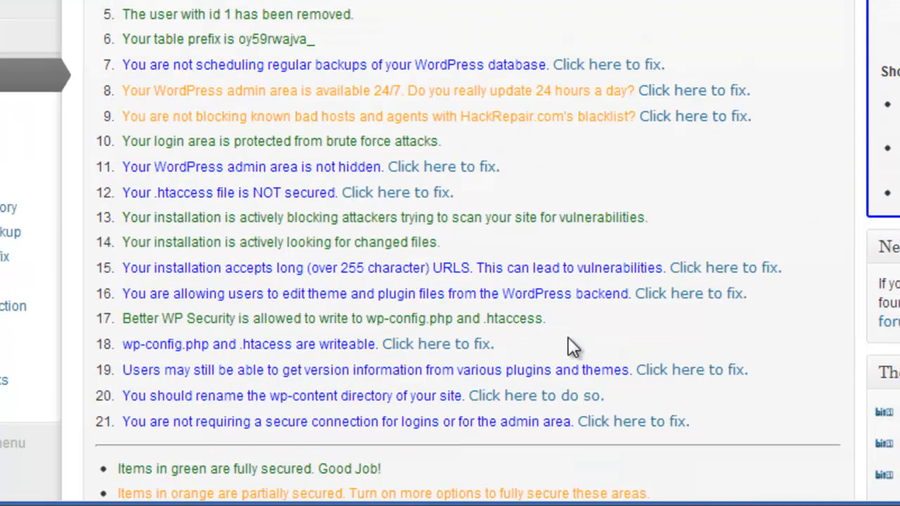